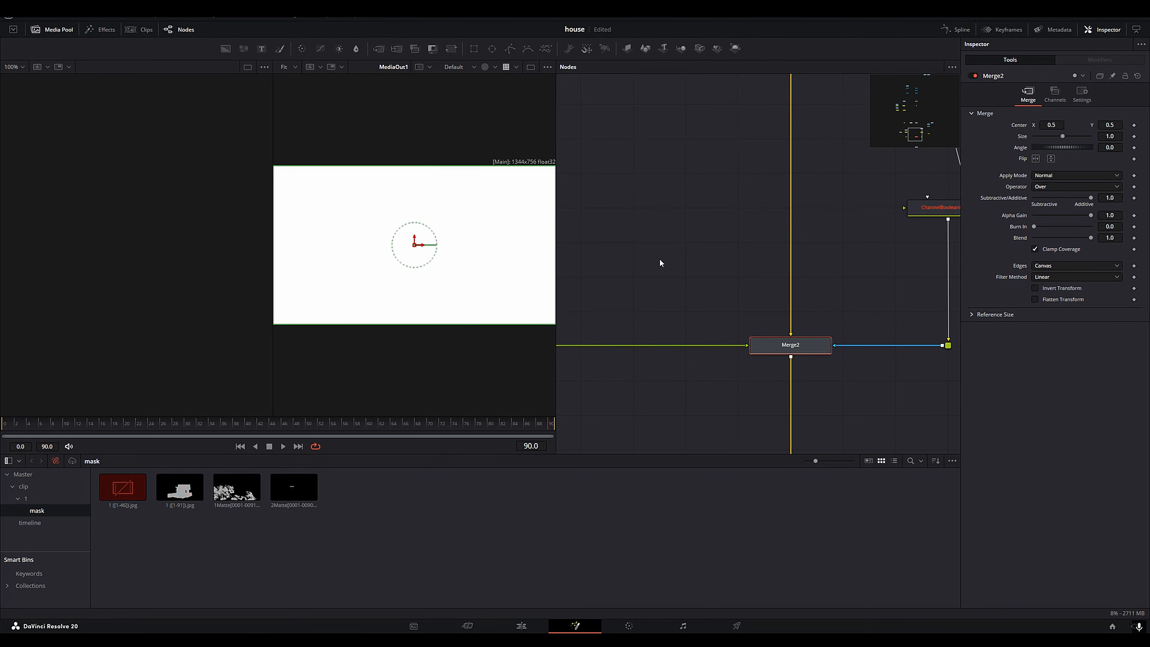
Try to add the Cryptomatte (Crypto) tool to the node graph.
{"action": "scroll", "coordinate": [661, 265], "scroll_direction": "down", "scroll_amount": 2}
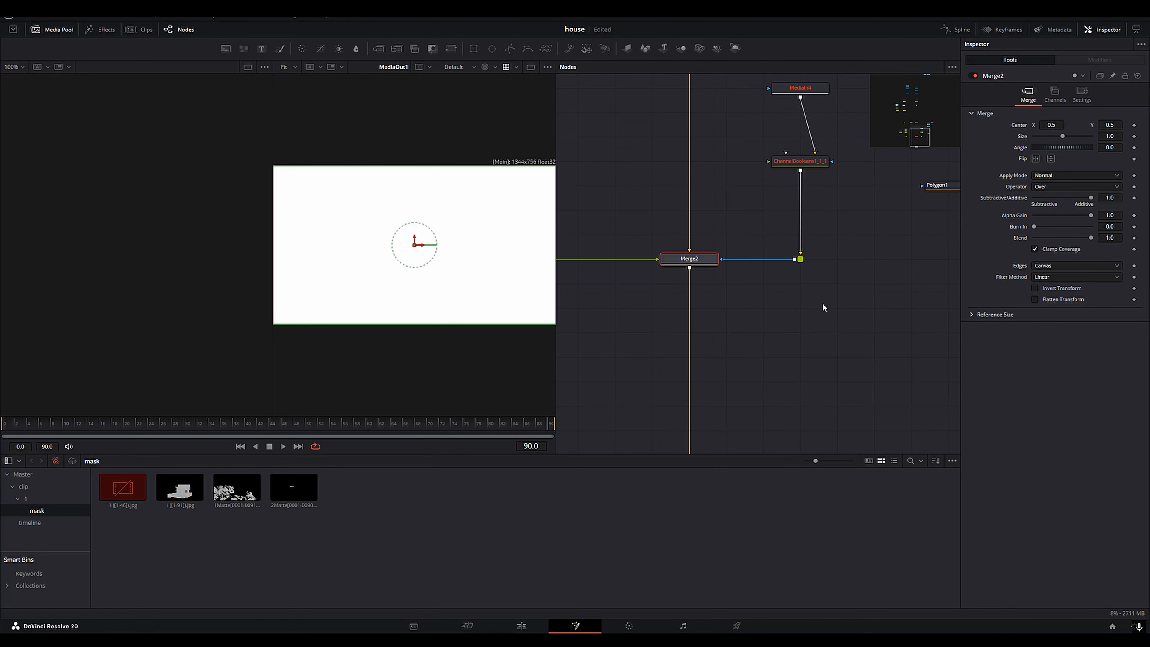
{"action": "key", "text": "shift+space"}
{"action": "type", "text": "crypt"}
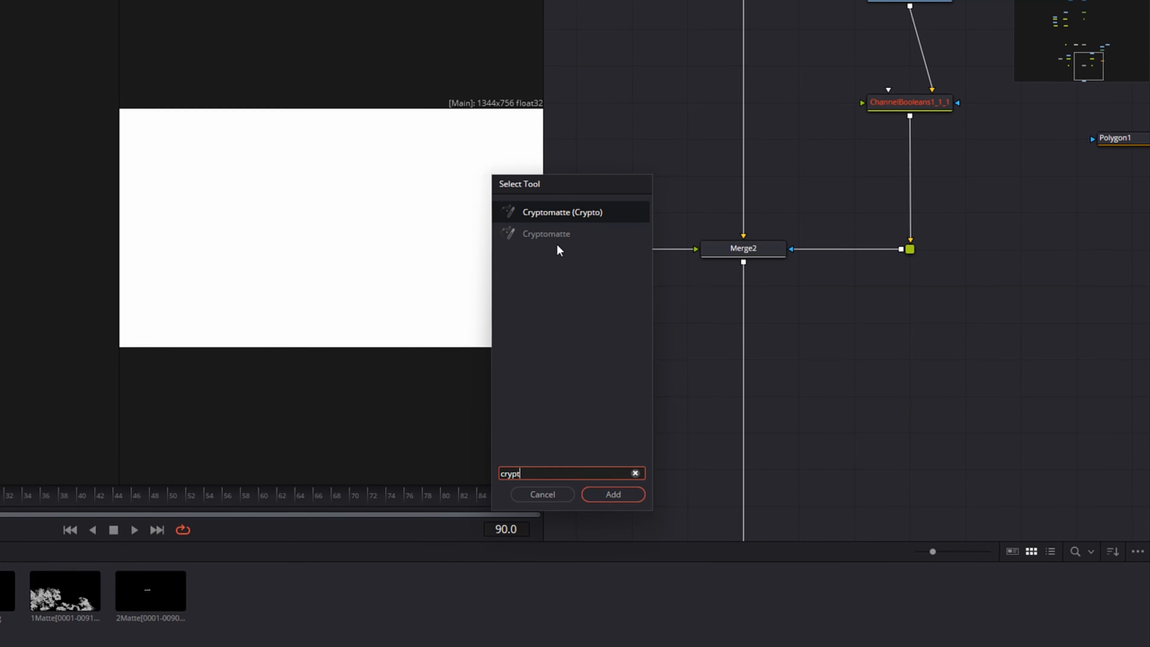
{"action": "left_click", "coordinate": [612, 488]}
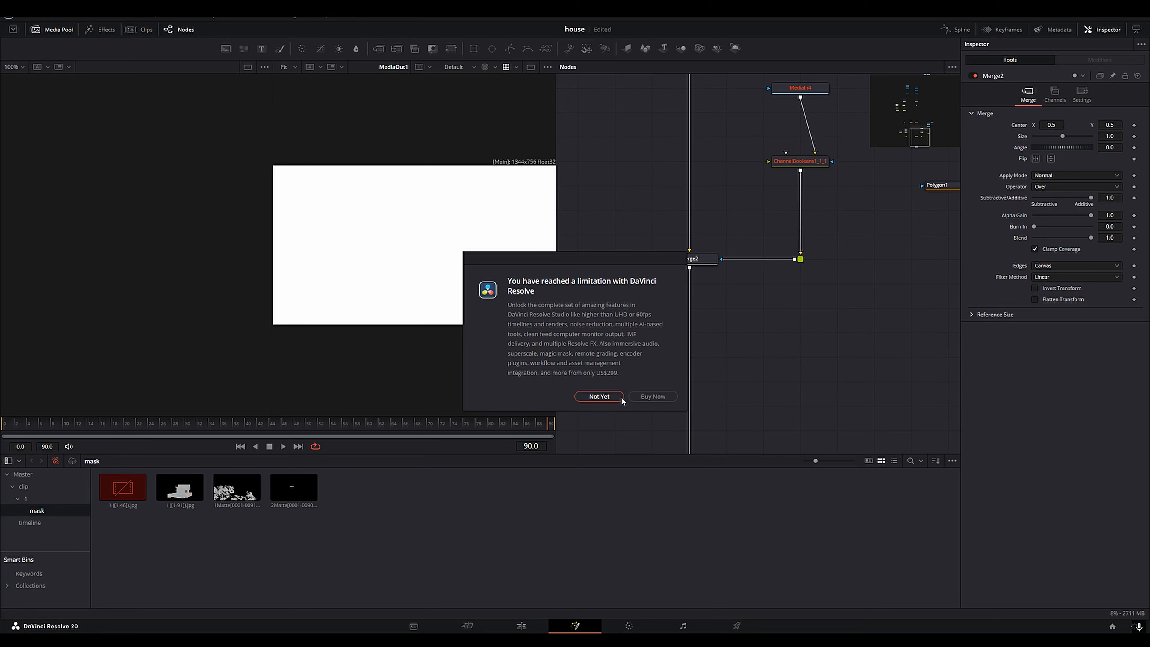
{"action": "left_click", "coordinate": [599, 397]}
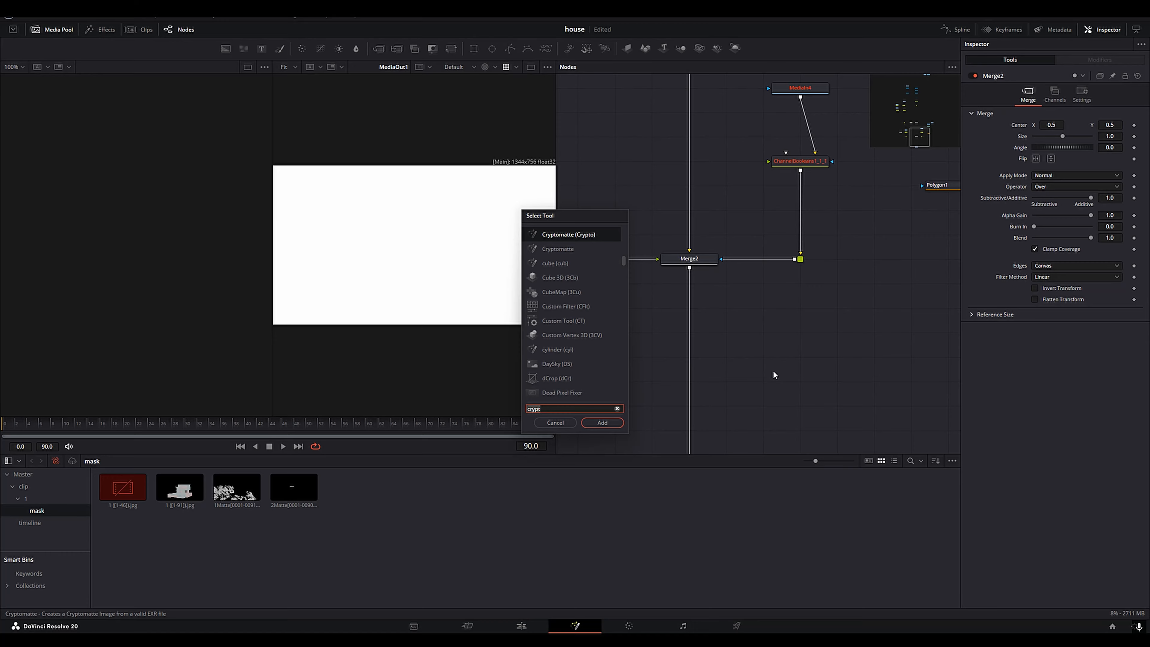
Add the other Cryptomatte tool, without the Crypto abbreviation, in the empty space near Merge2 and switch to a single viewer.
{"action": "type", "text": "c"}
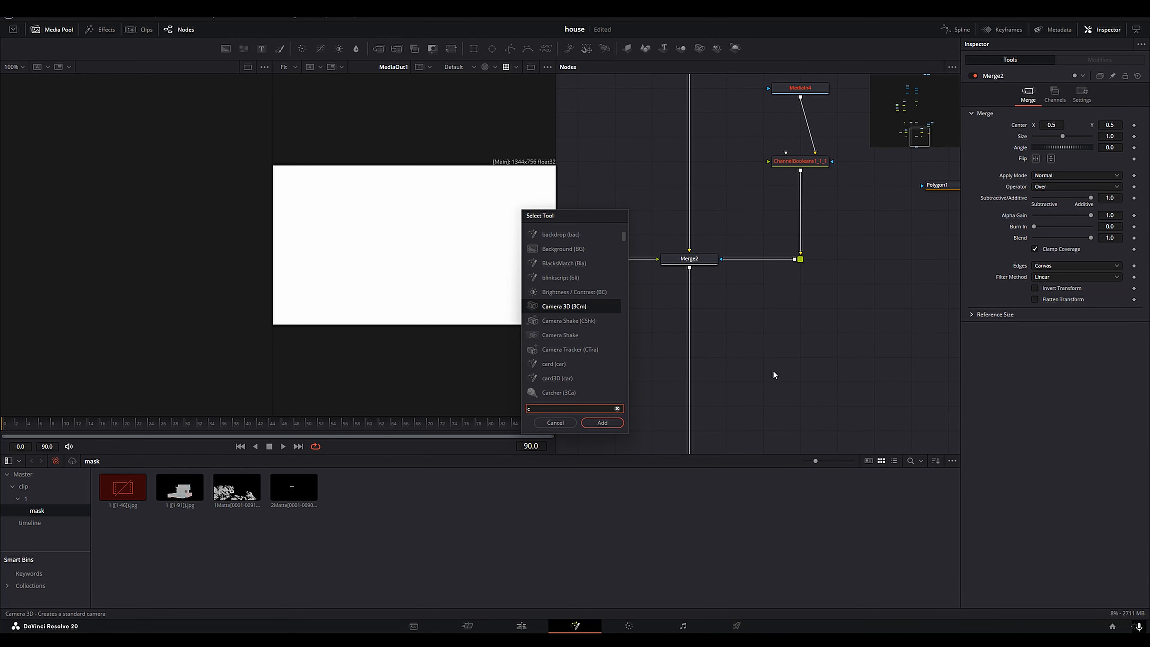
{"action": "type", "text": "ryptomatte"}
{"action": "left_click", "coordinate": [568, 250]}
{"action": "left_click", "coordinate": [603, 423]}
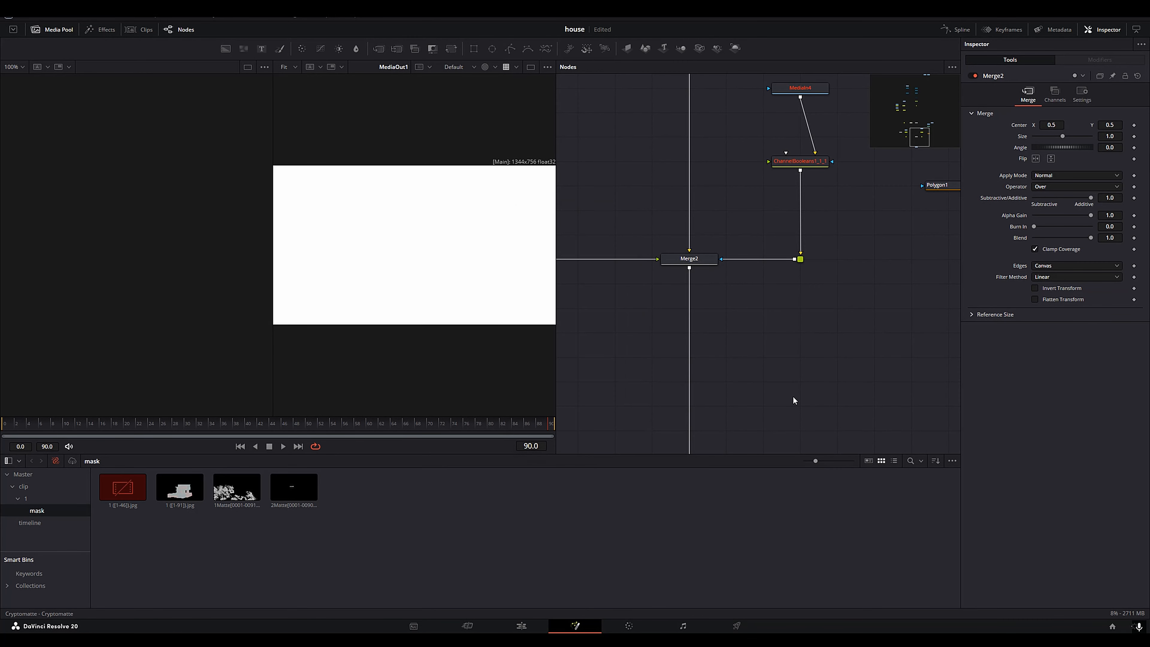
{"action": "left_click", "coordinate": [879, 335]}
{"action": "left_click", "coordinate": [531, 66]}
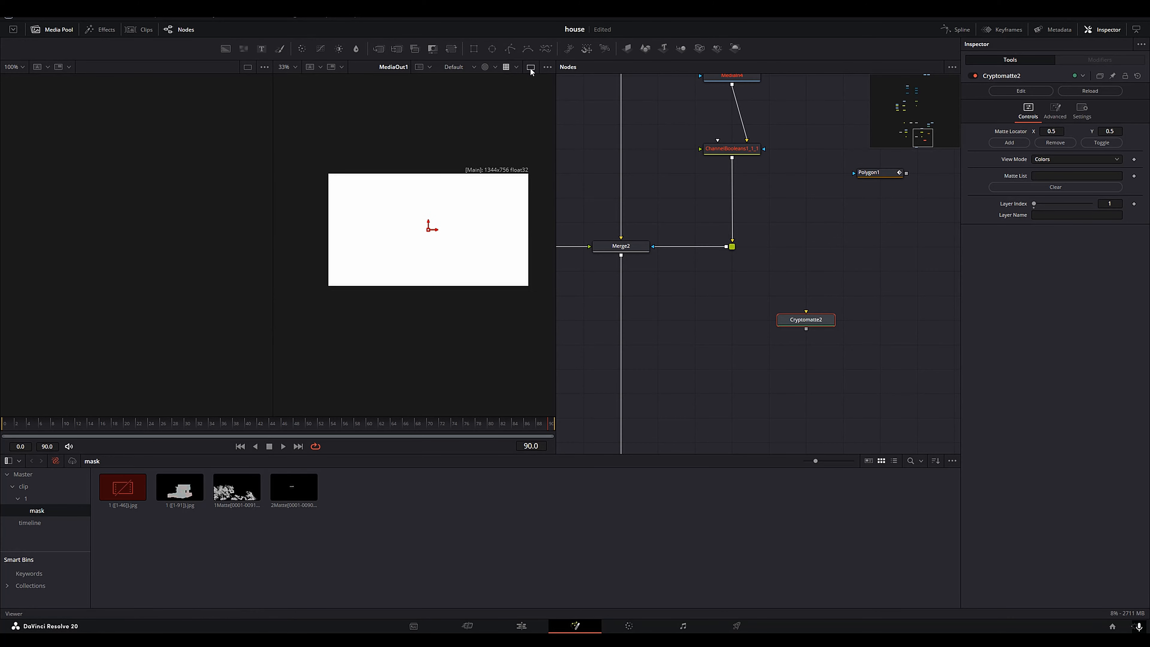
Delete the offline MediaIn node beside the existing #.exr loader.
{"action": "left_click_drag", "start_coordinate": [851, 323], "coordinate": [844, 267]}
{"action": "left_click_drag", "start_coordinate": [638, 127], "coordinate": [643, 173]}
{"action": "left_click", "coordinate": [739, 127]}
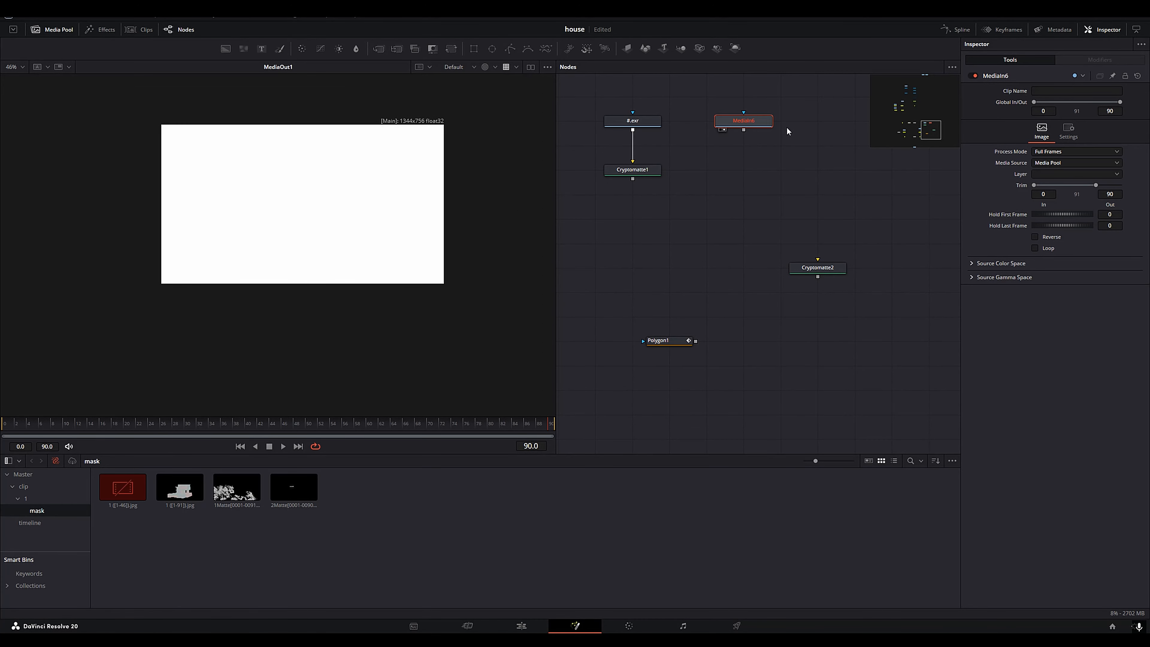
{"action": "left_click_drag", "start_coordinate": [814, 107], "coordinate": [785, 163]}
{"action": "key", "text": "Delete"}
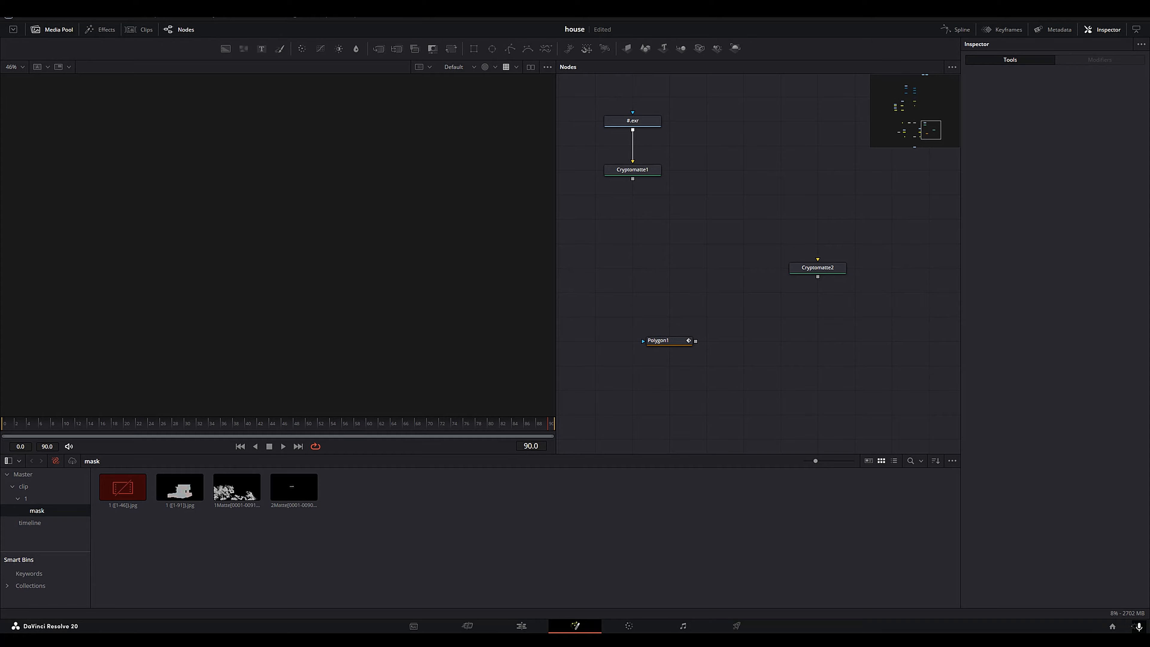
Bring the [1-91].exr sequence into the node graph as a media input above Cryptomatte2 and show it in the viewer.
{"action": "left_click_drag", "start_coordinate": [123, 488], "coordinate": [785, 142]}
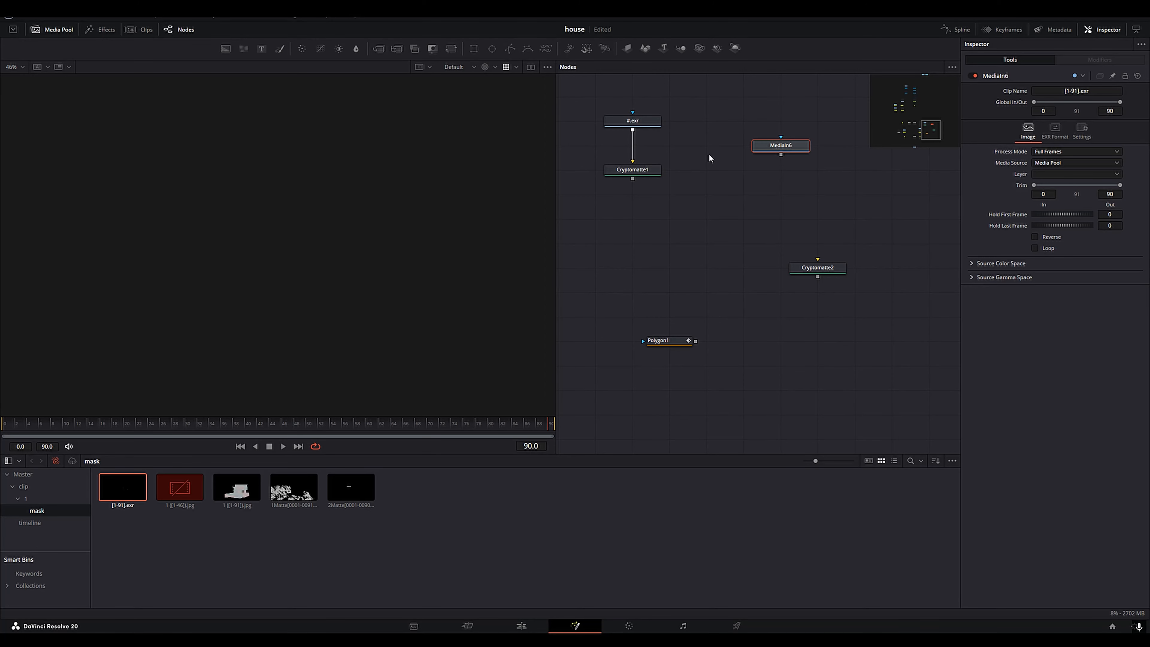
{"action": "left_click_drag", "start_coordinate": [797, 153], "coordinate": [758, 170]}
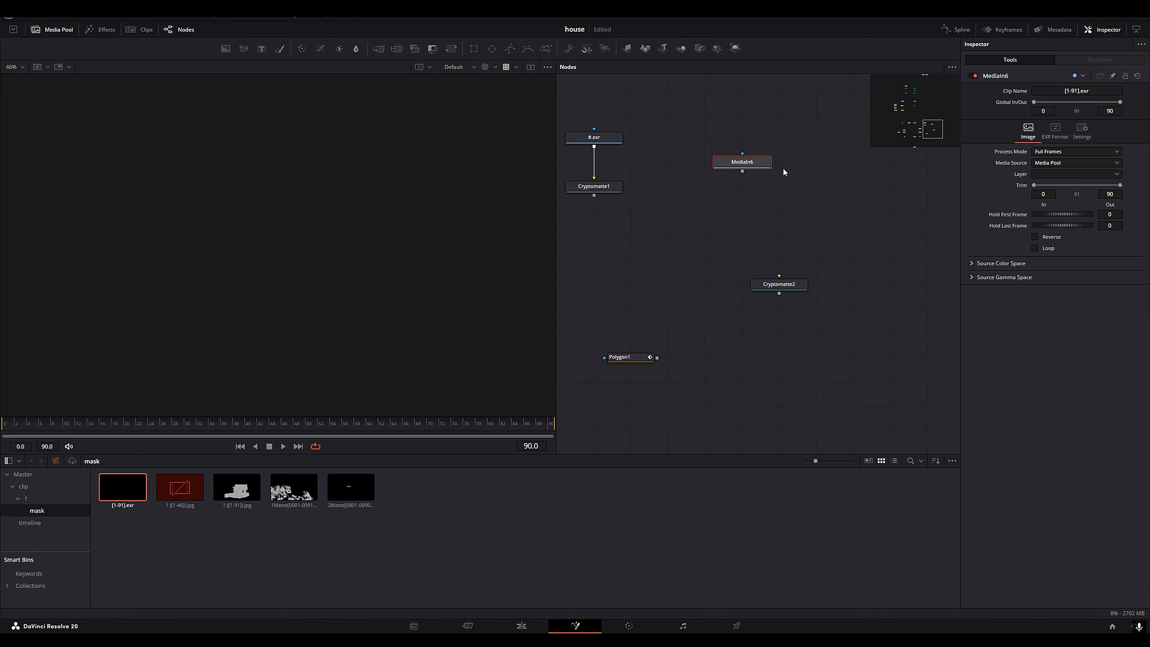
{"action": "left_click", "coordinate": [723, 171]}
{"action": "scroll", "coordinate": [303, 229], "scroll_direction": "up", "scroll_amount": 5}
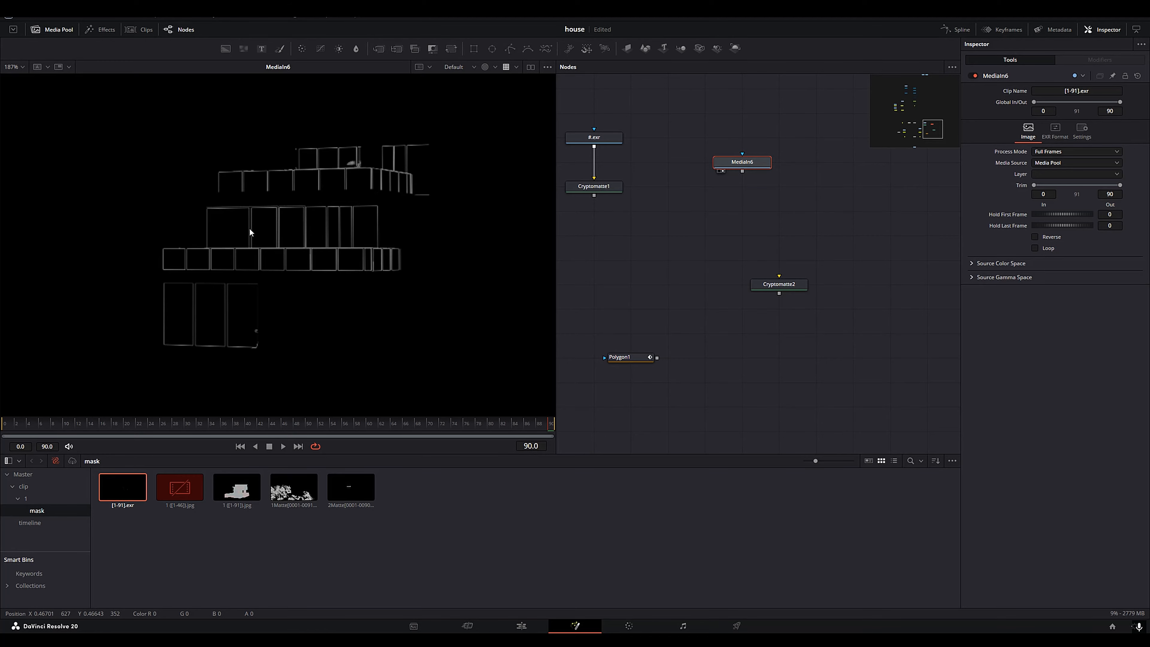
{"action": "scroll", "coordinate": [327, 255], "scroll_direction": "down", "scroll_amount": 3}
{"action": "scroll", "coordinate": [435, 255], "scroll_direction": "up", "scroll_amount": 3}
{"action": "scroll", "coordinate": [358, 250], "scroll_direction": "down", "scroll_amount": 1}
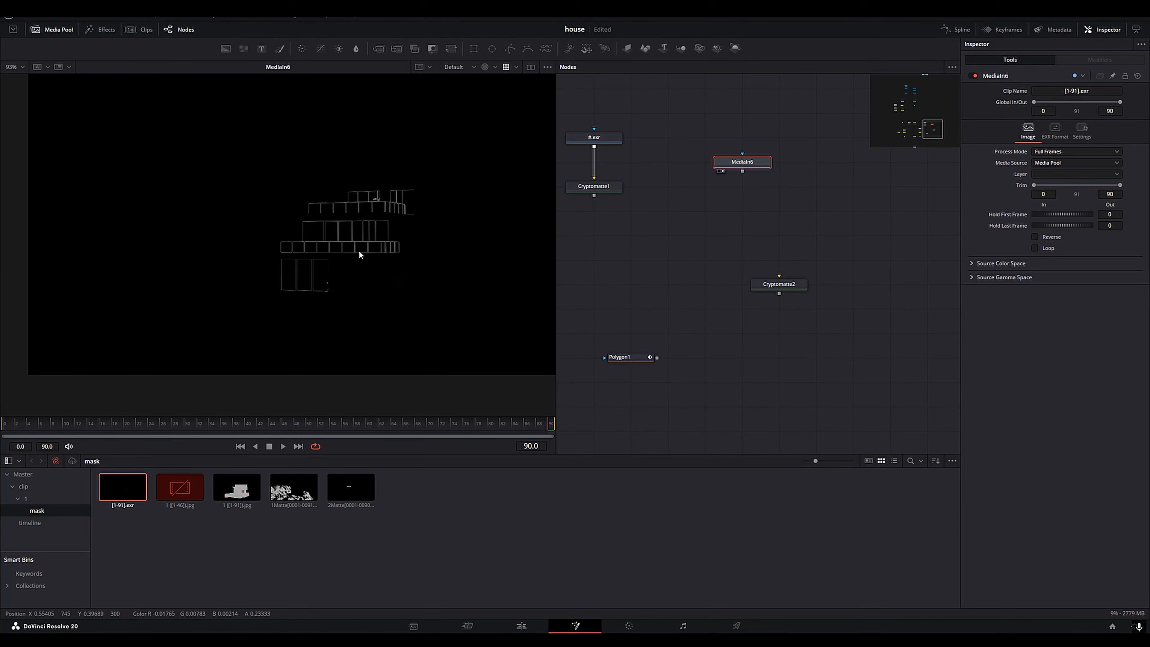
{"action": "scroll", "coordinate": [424, 249], "scroll_direction": "down", "scroll_amount": 2}
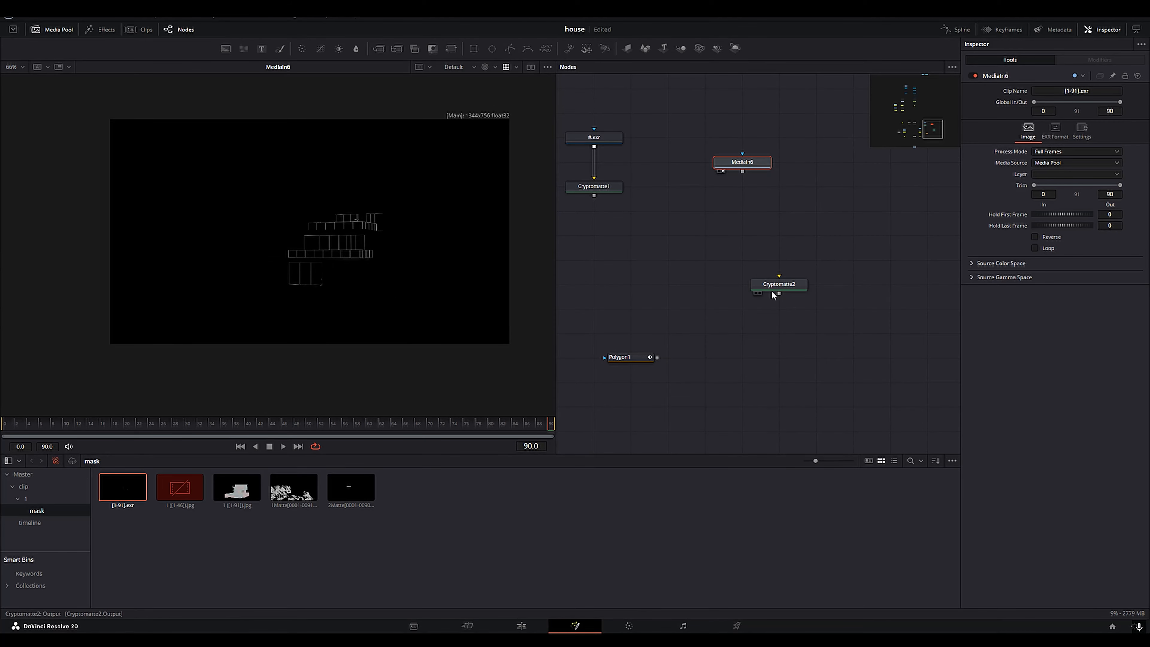
Connect MediaIn6 to the Cryptomatte2 input, align Cryptomatte2 beneath it and view the Cryptomatte2 output.
{"action": "left_click_drag", "start_coordinate": [776, 290], "coordinate": [742, 171]}
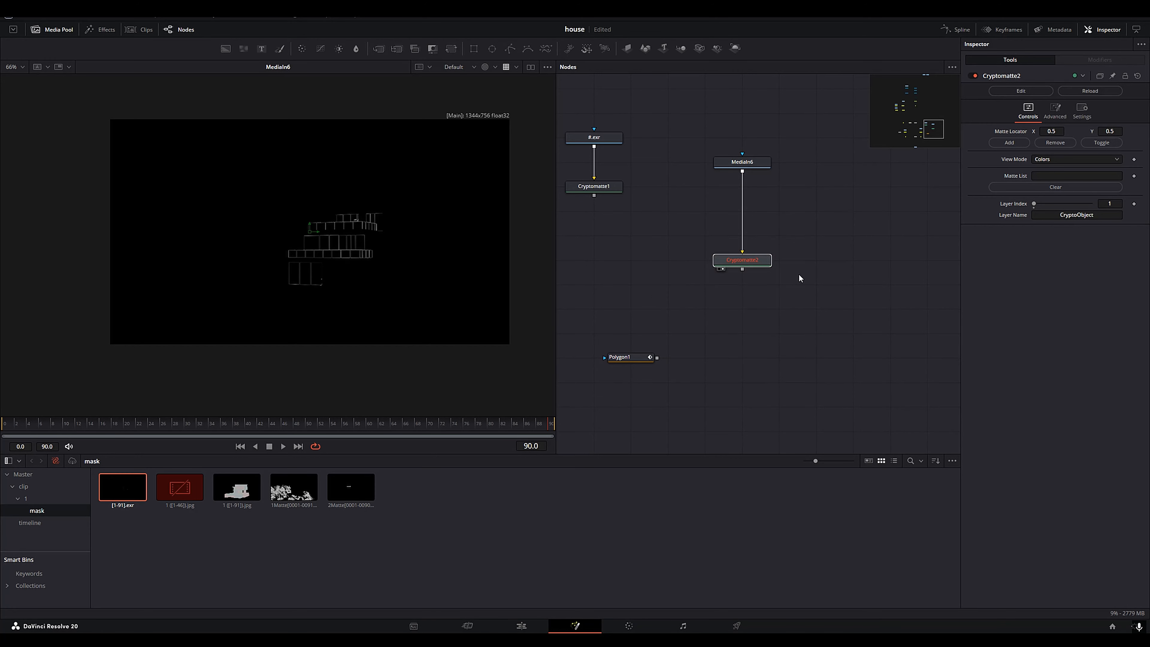
{"action": "left_click_drag", "start_coordinate": [812, 241], "coordinate": [669, 290]}
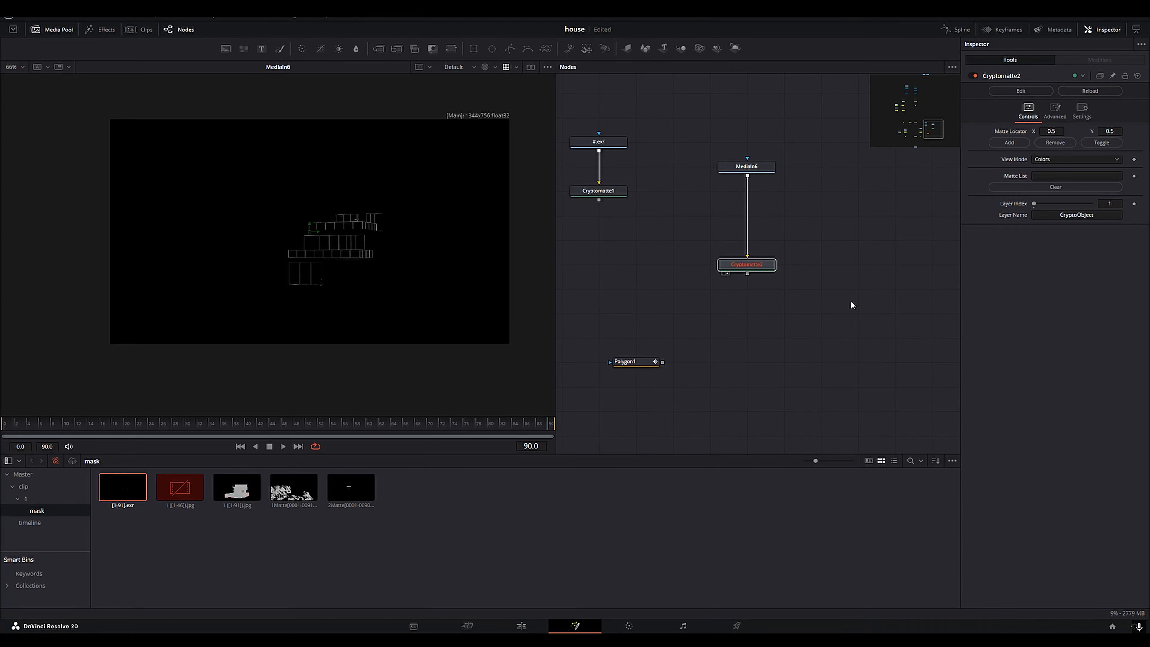
{"action": "left_click_drag", "start_coordinate": [818, 239], "coordinate": [690, 290]}
{"action": "left_click_drag", "start_coordinate": [815, 249], "coordinate": [679, 296]}
{"action": "left_click", "coordinate": [834, 211]}
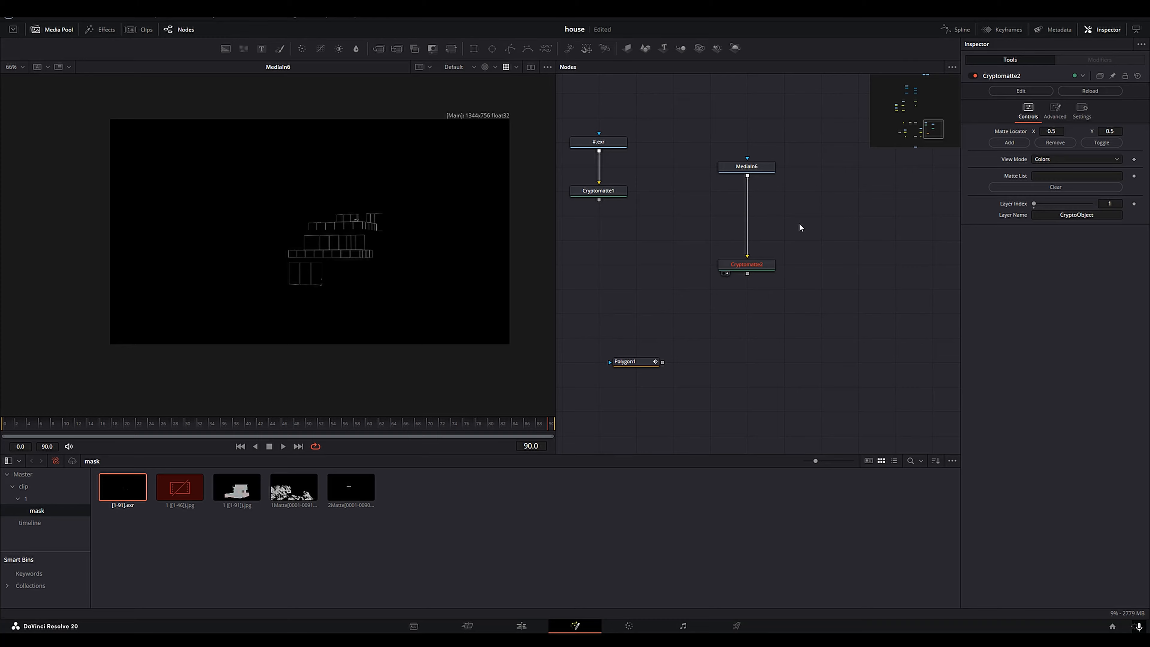
Add a Loader with the EXR sequence starting at file 1, place it beside MediaIn6 and view it at frame 53.
{"action": "key", "text": "shift+space"}
{"action": "type", "text": "loade"}
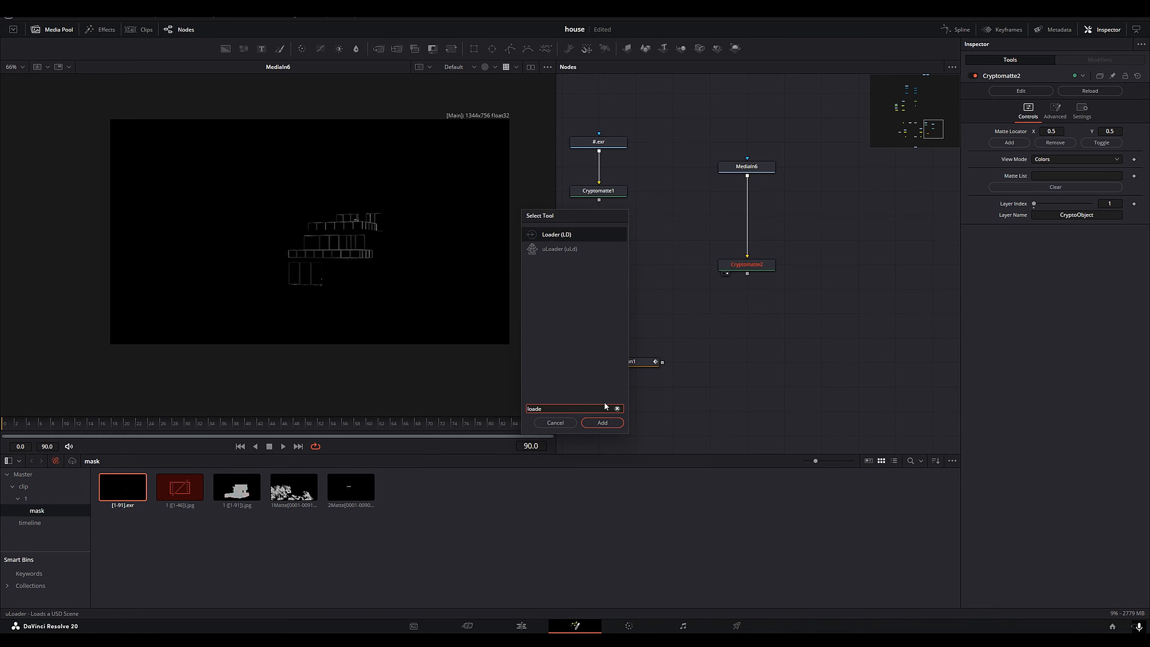
{"action": "left_click", "coordinate": [603, 422]}
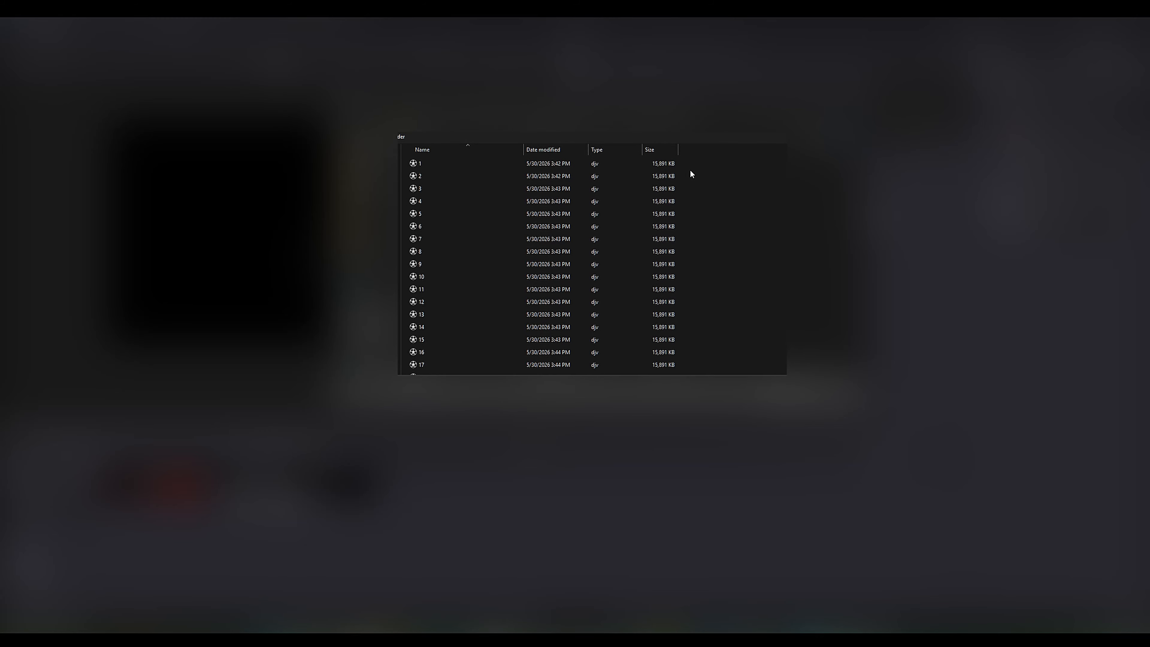
{"action": "left_click", "coordinate": [442, 164]}
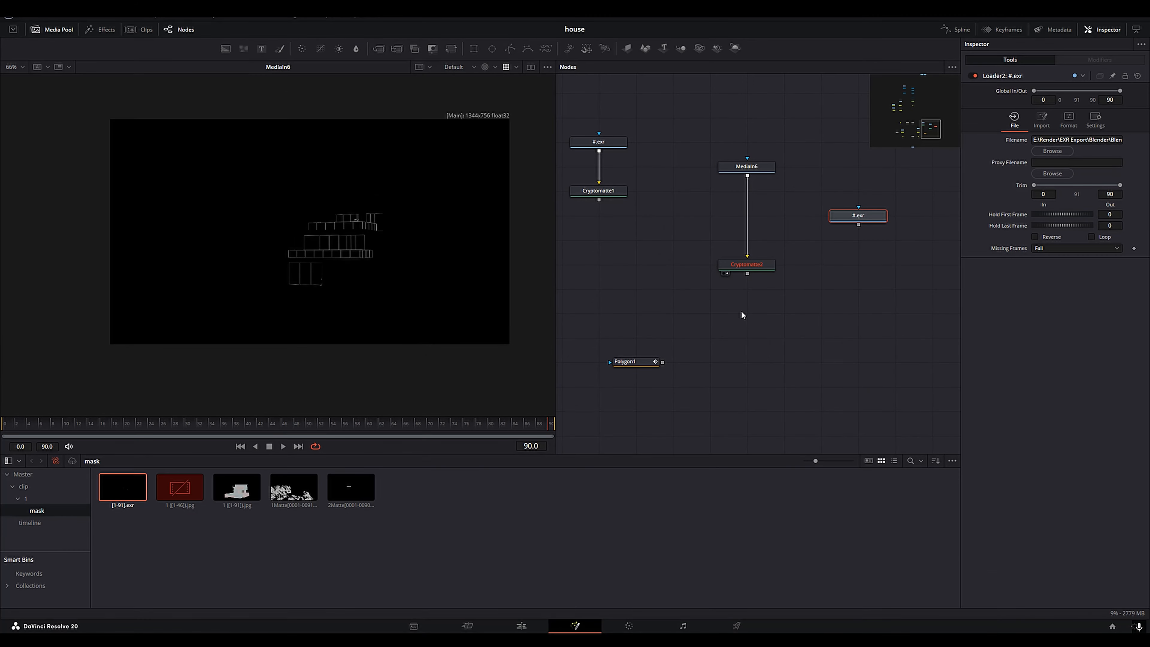
{"action": "left_click_drag", "start_coordinate": [874, 224], "coordinate": [837, 200]}
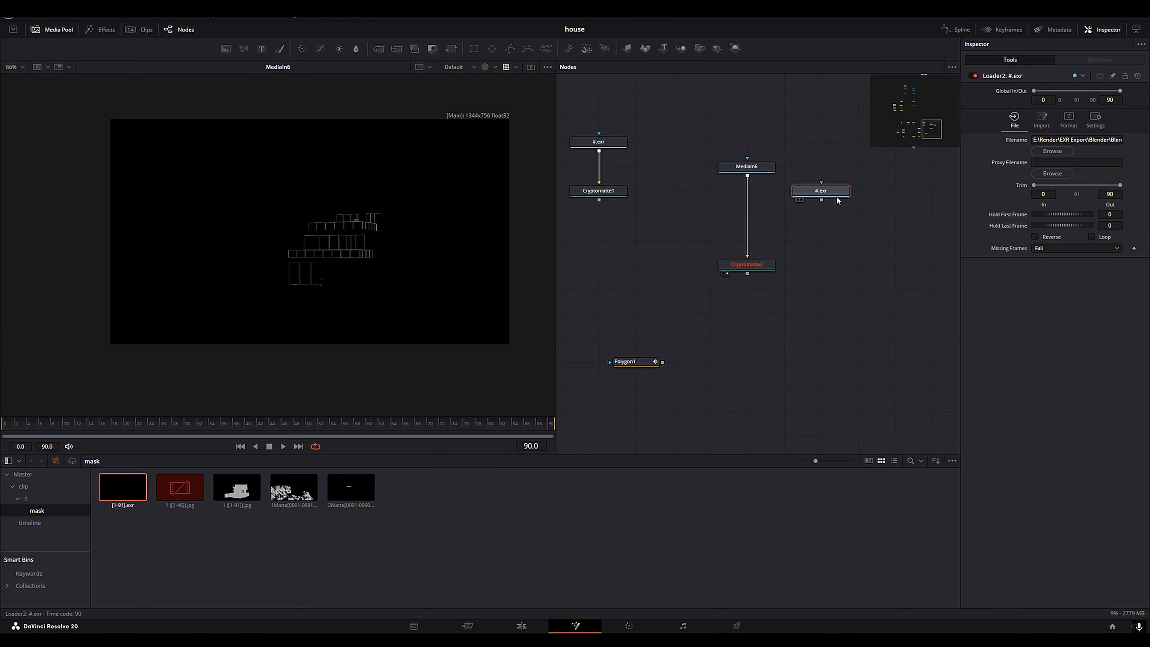
{"action": "key", "text": "1"}
{"action": "left_click_drag", "start_coordinate": [245, 422], "coordinate": [323, 422]}
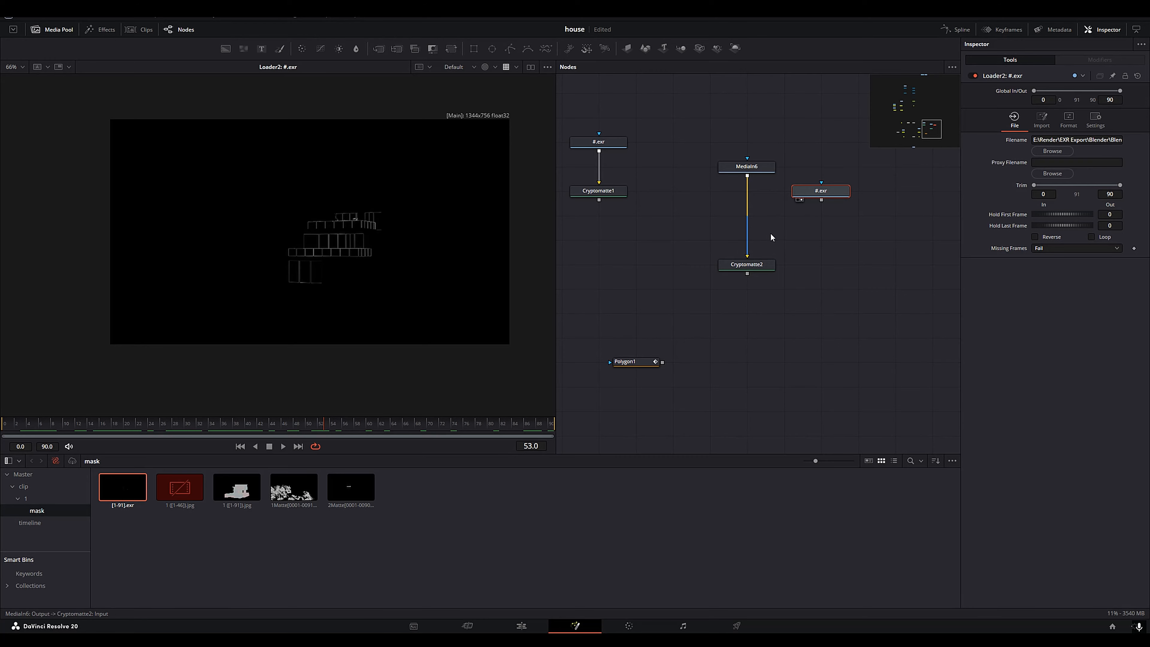
Rewire the Cryptomatte2 input from MediaIn6 to the new Loader and align Cryptomatte2 directly below the Loader.
{"action": "left_click", "coordinate": [746, 265]}
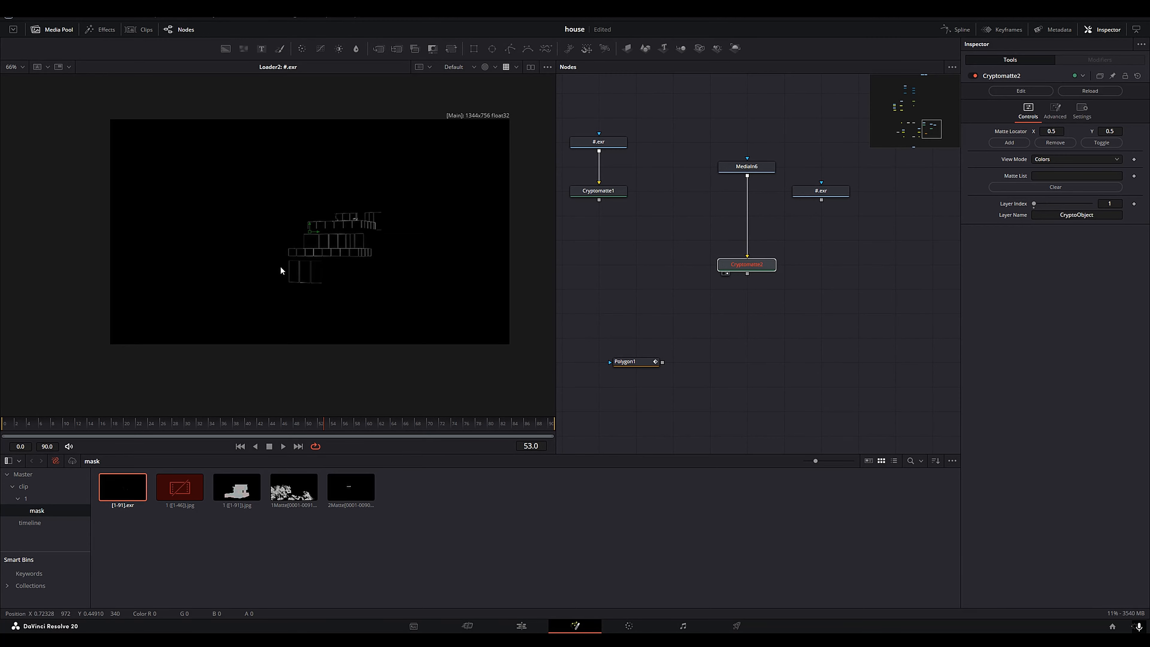
{"action": "left_click_drag", "start_coordinate": [747, 264], "coordinate": [821, 193]}
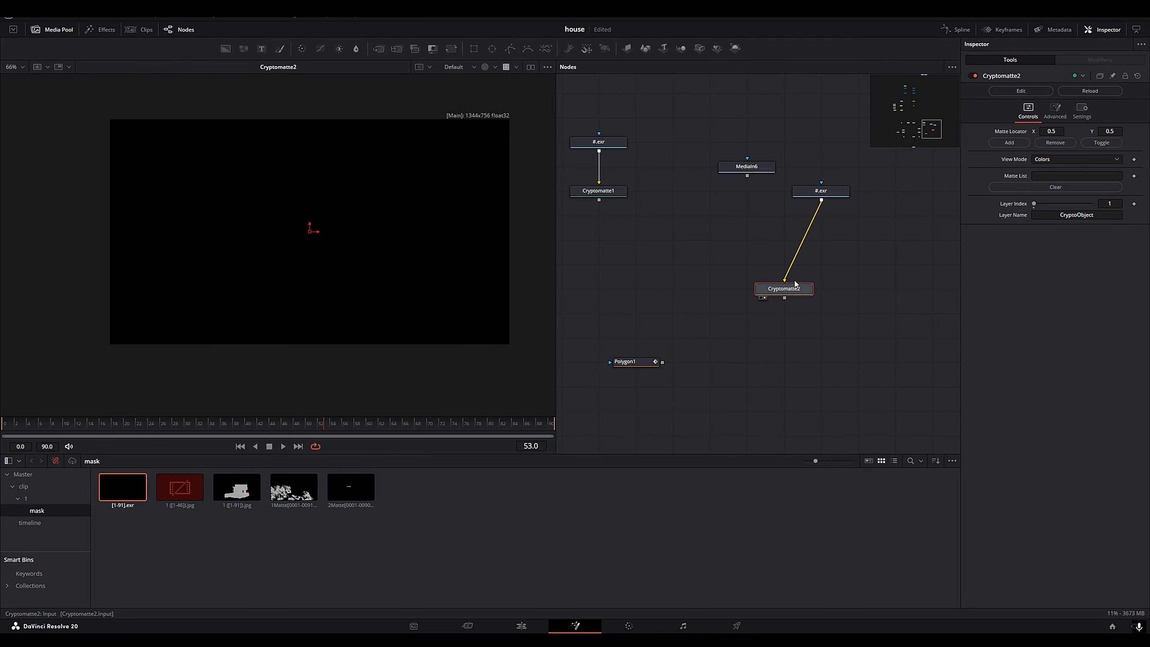
{"action": "left_click_drag", "start_coordinate": [795, 284], "coordinate": [833, 284]}
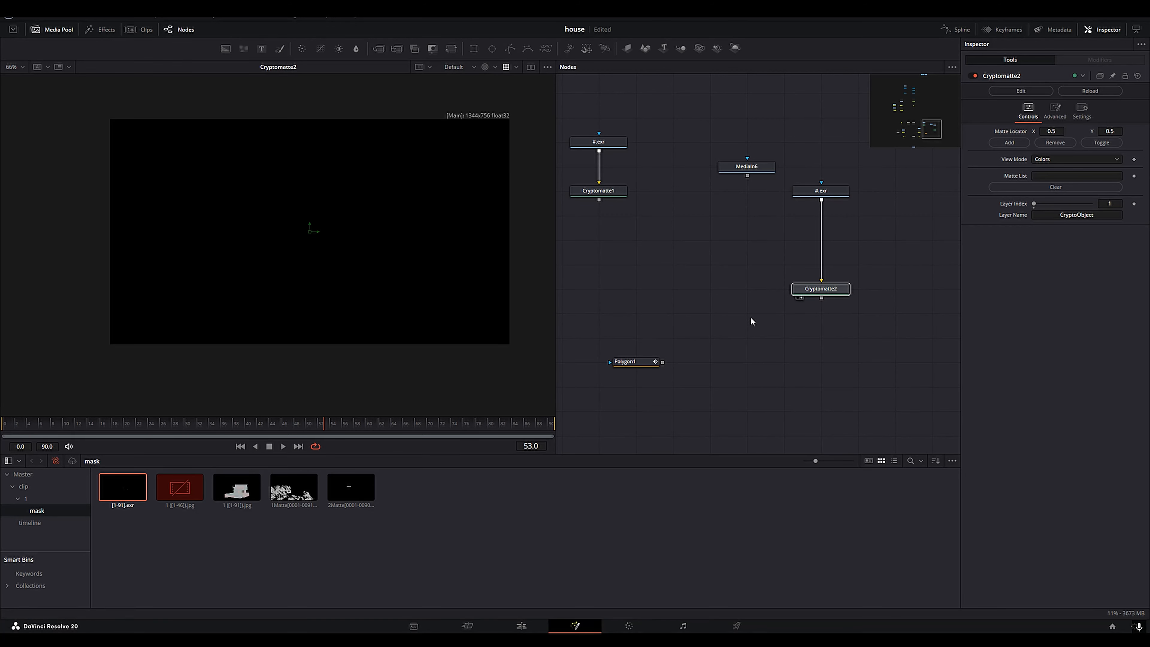
{"action": "left_click_drag", "start_coordinate": [885, 260], "coordinate": [694, 336]}
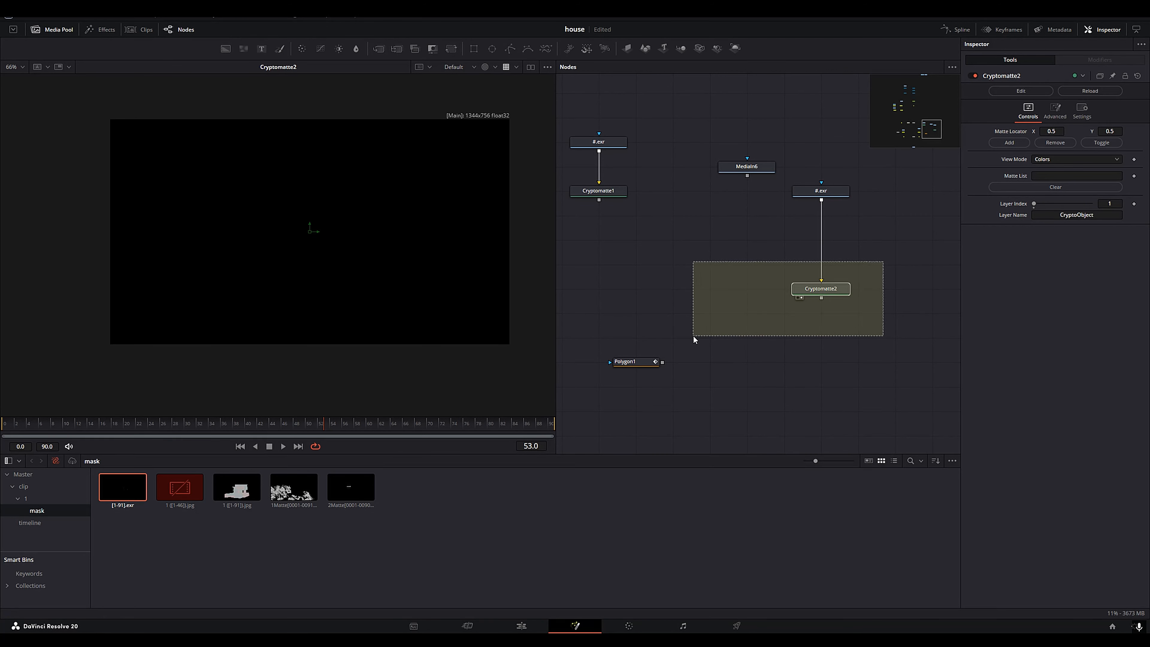
{"action": "scroll", "coordinate": [834, 305], "scroll_direction": "up", "scroll_amount": 3}
{"action": "scroll", "coordinate": [861, 285], "scroll_direction": "right", "scroll_amount": 3}
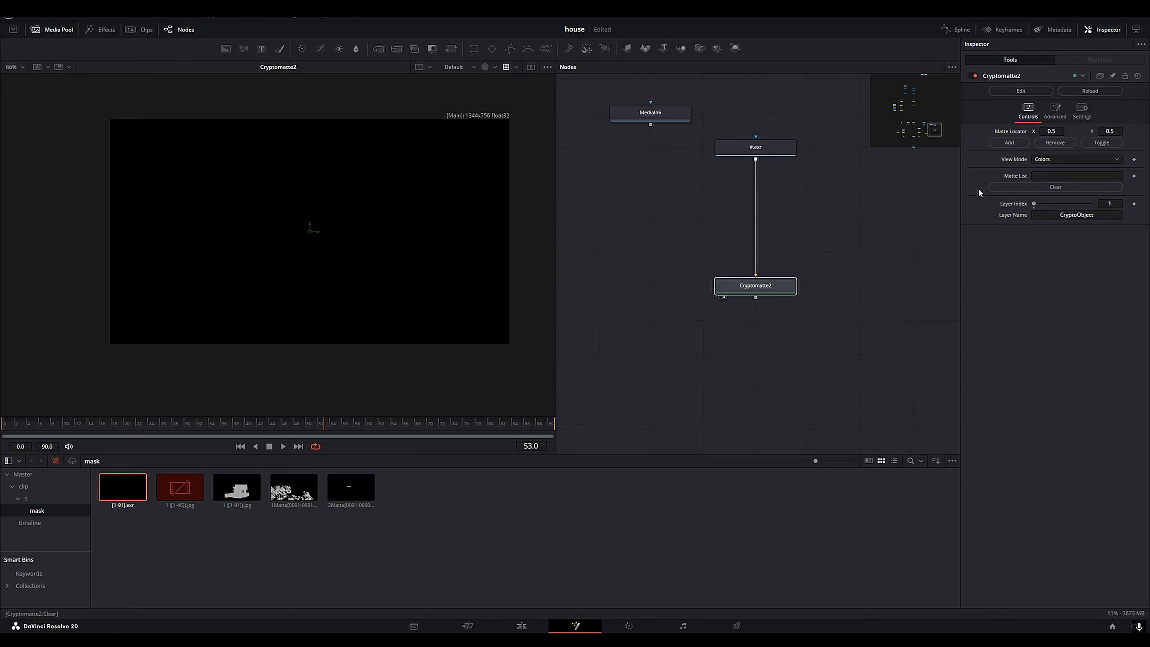
Position the matte locator on the middle-row windows at X 0.560742, Y 0.464071, add that object to the matte list and view Cryptomatte2.
{"action": "left_click_drag", "start_coordinate": [311, 228], "coordinate": [307, 242]}
{"action": "left_click", "coordinate": [765, 151]}
{"action": "key", "text": "1"}
{"action": "left_click", "coordinate": [755, 286]}
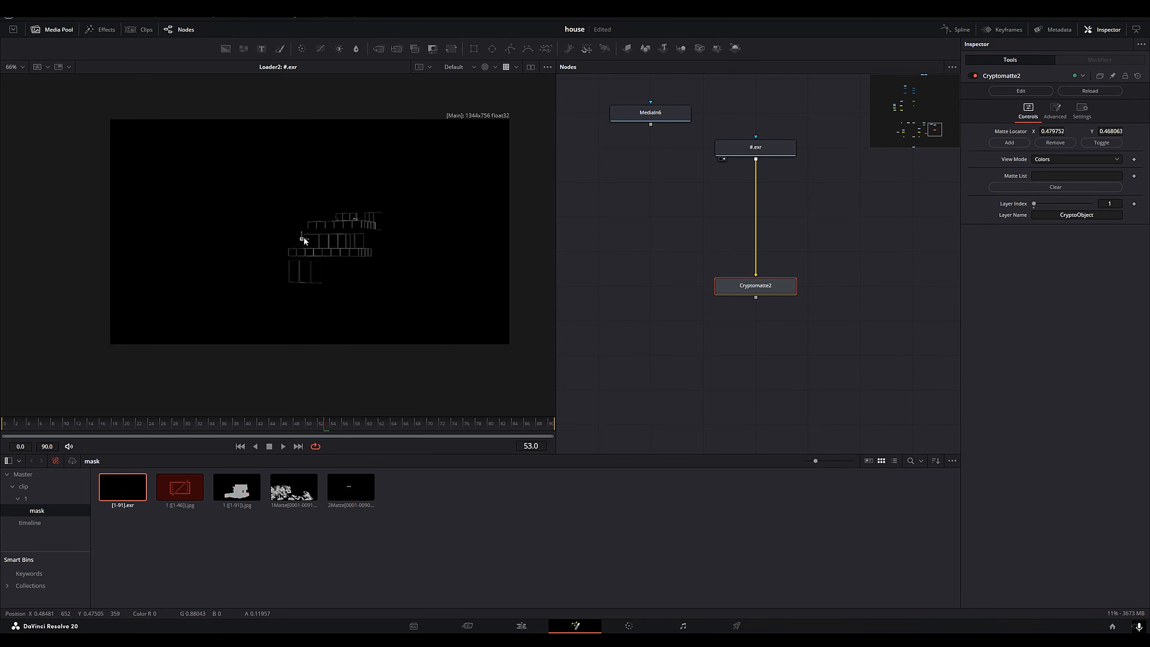
{"action": "left_click_drag", "start_coordinate": [302, 239], "coordinate": [336, 241]}
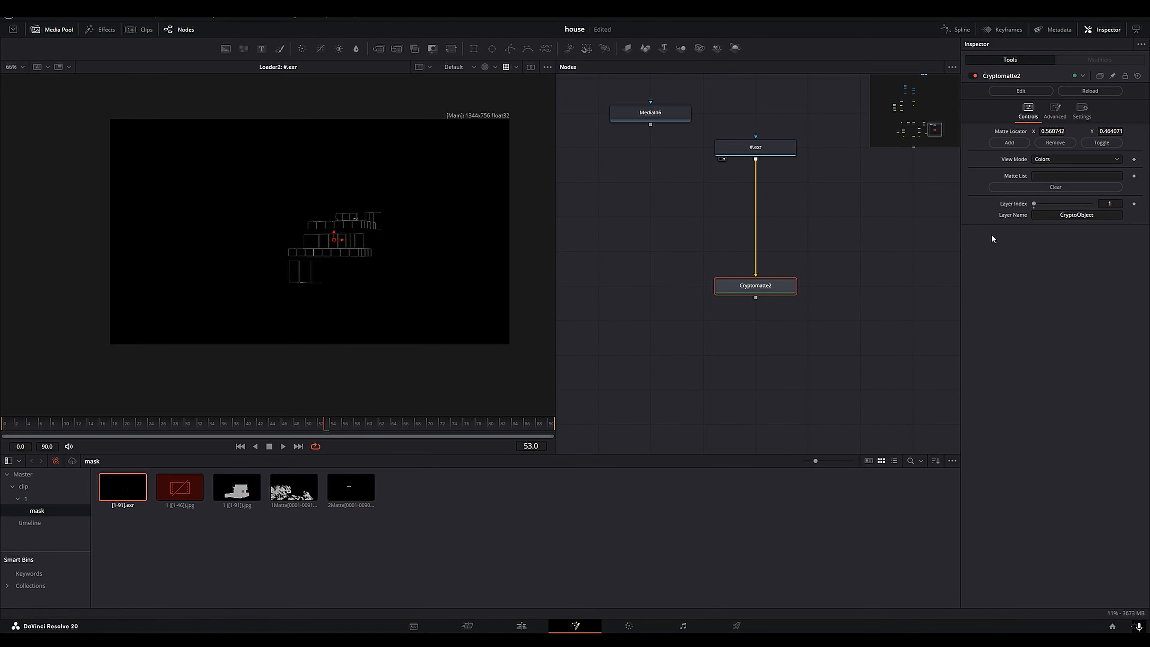
{"action": "left_click", "coordinate": [1009, 142]}
{"action": "key", "text": "1"}
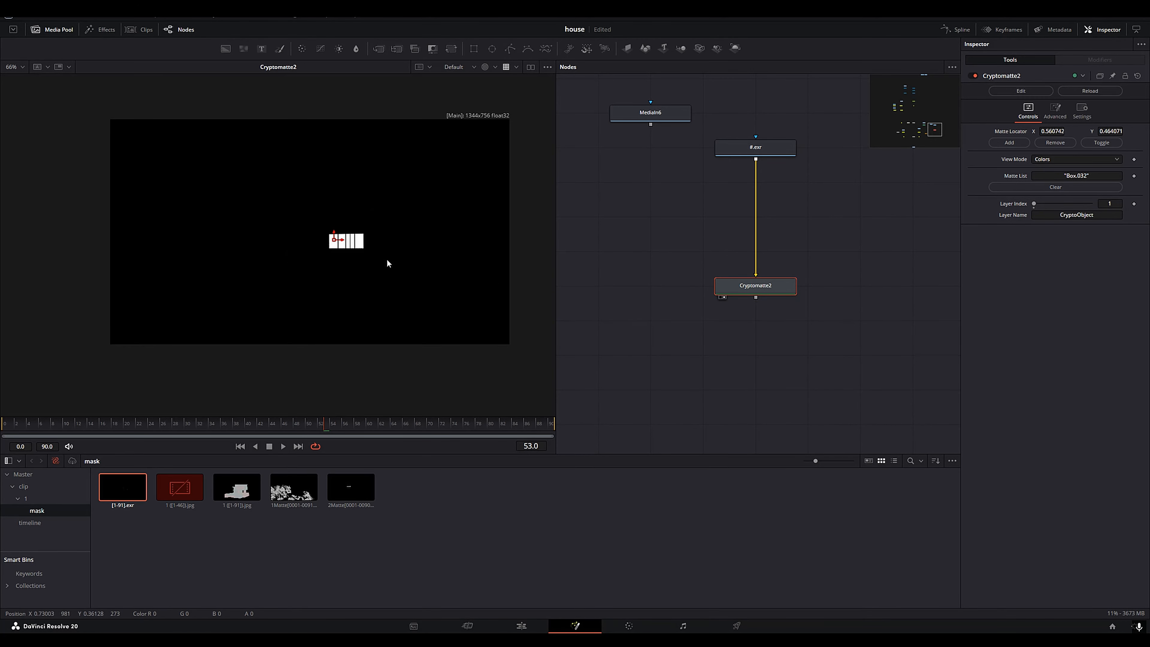
Add more window objects to the matte list, ending with the matte locator on the upper windows at X 0.629281, Y 0.529940.
{"action": "scroll", "coordinate": [388, 260], "scroll_direction": "up", "scroll_amount": 3}
{"action": "scroll", "coordinate": [382, 257], "scroll_direction": "down", "scroll_amount": 3}
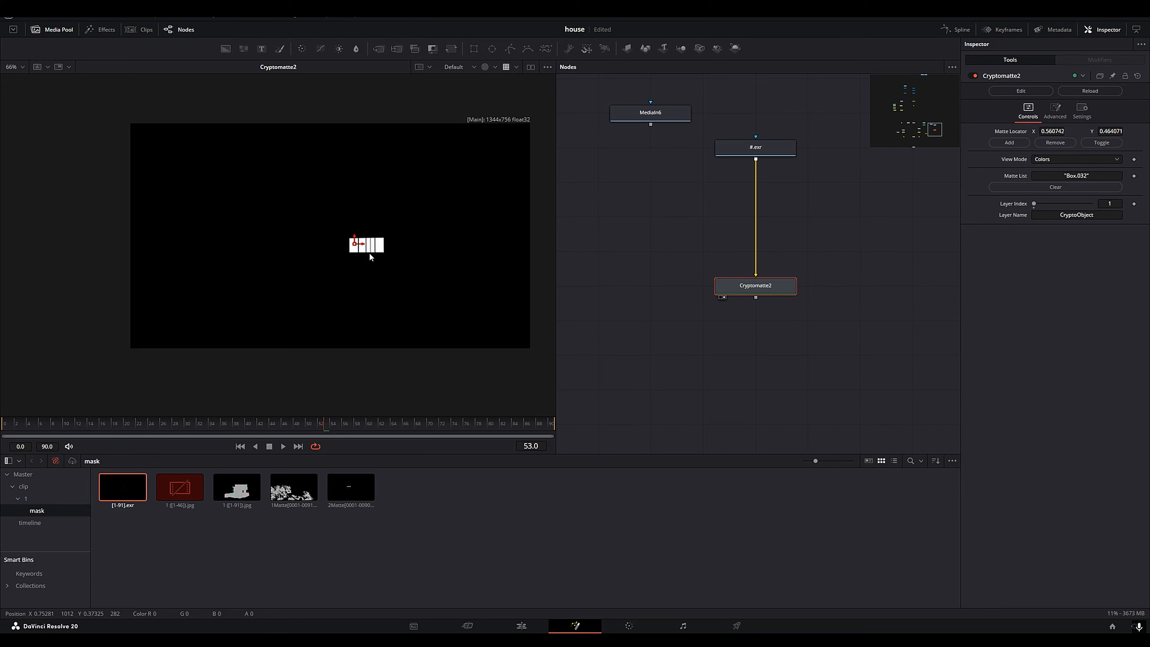
{"action": "left_click_drag", "start_coordinate": [354, 244], "coordinate": [389, 236]}
{"action": "left_click", "coordinate": [1010, 142]}
{"action": "left_click", "coordinate": [1009, 142]}
{"action": "left_click", "coordinate": [1009, 143]}
{"action": "left_click", "coordinate": [1010, 143]}
{"action": "left_click", "coordinate": [1010, 143]}
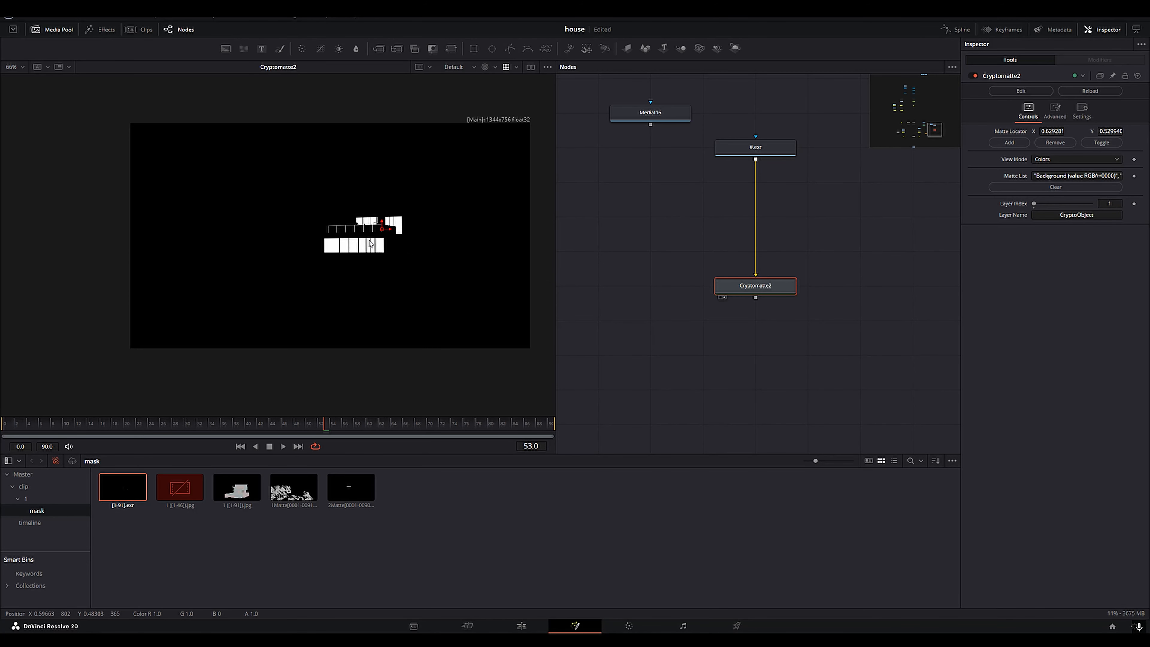
Go to frame 69 and inspect the combined window matte up close.
{"action": "scroll", "coordinate": [423, 258], "scroll_direction": "up", "scroll_amount": 2}
{"action": "mouse_move", "coordinate": [424, 426]}
{"action": "left_mouse_down"}
{"action": "mouse_move", "coordinate": [480, 429]}
{"action": "mouse_move", "coordinate": [123, 431]}
{"action": "mouse_move", "coordinate": [423, 430]}
{"action": "left_mouse_up"}
{"action": "scroll", "coordinate": [459, 306], "scroll_direction": "down", "scroll_amount": 3}
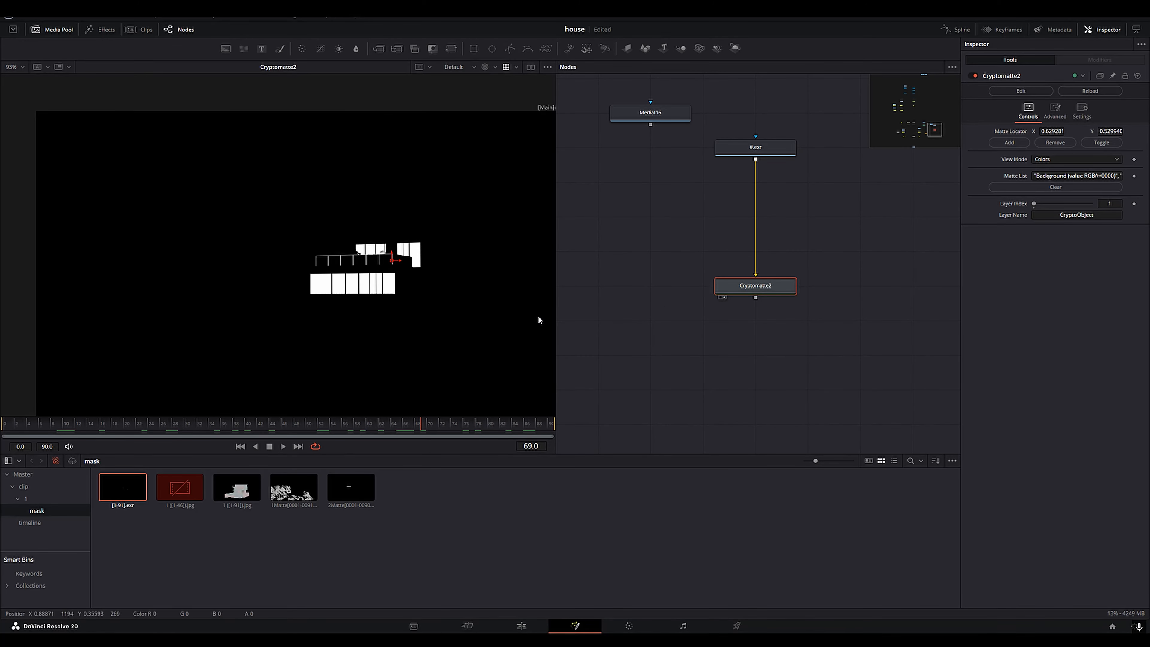
{"action": "scroll", "coordinate": [390, 293], "scroll_direction": "down", "scroll_amount": 1}
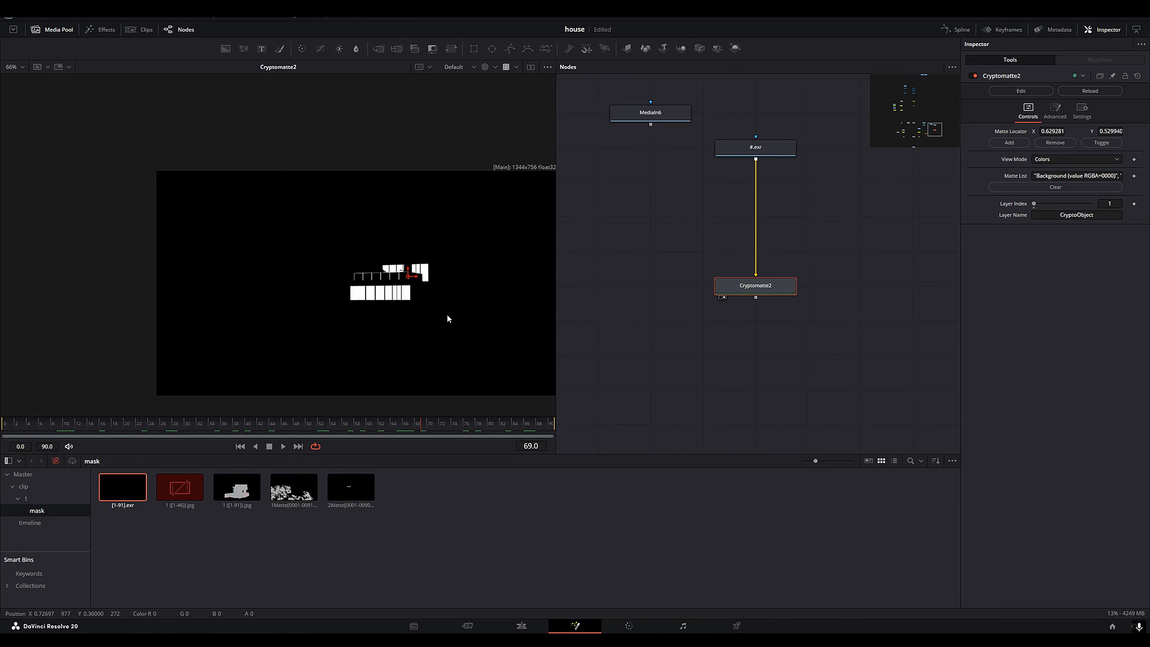
{"action": "scroll", "coordinate": [416, 303], "scroll_direction": "up", "scroll_amount": 1}
{"action": "scroll", "coordinate": [428, 302], "scroll_direction": "down", "scroll_amount": 1}
Move the Loader node down, closer to Cryptomatte2.
{"action": "left_click_drag", "start_coordinate": [872, 253], "coordinate": [710, 326]}
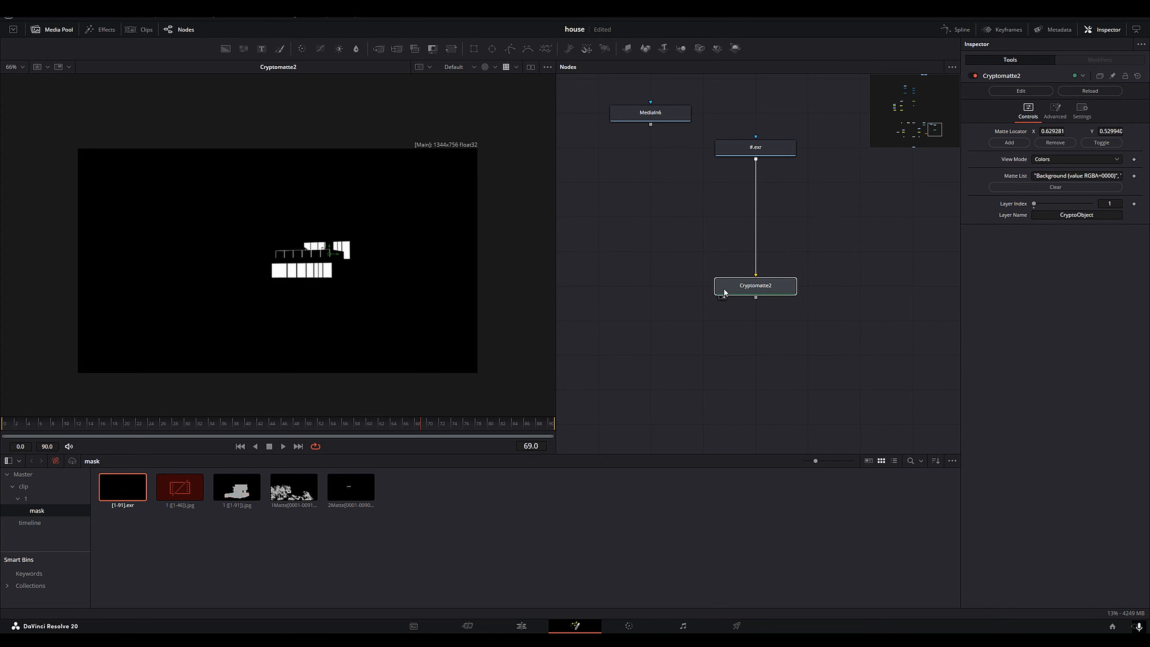
{"action": "left_click_drag", "start_coordinate": [853, 259], "coordinate": [687, 327]}
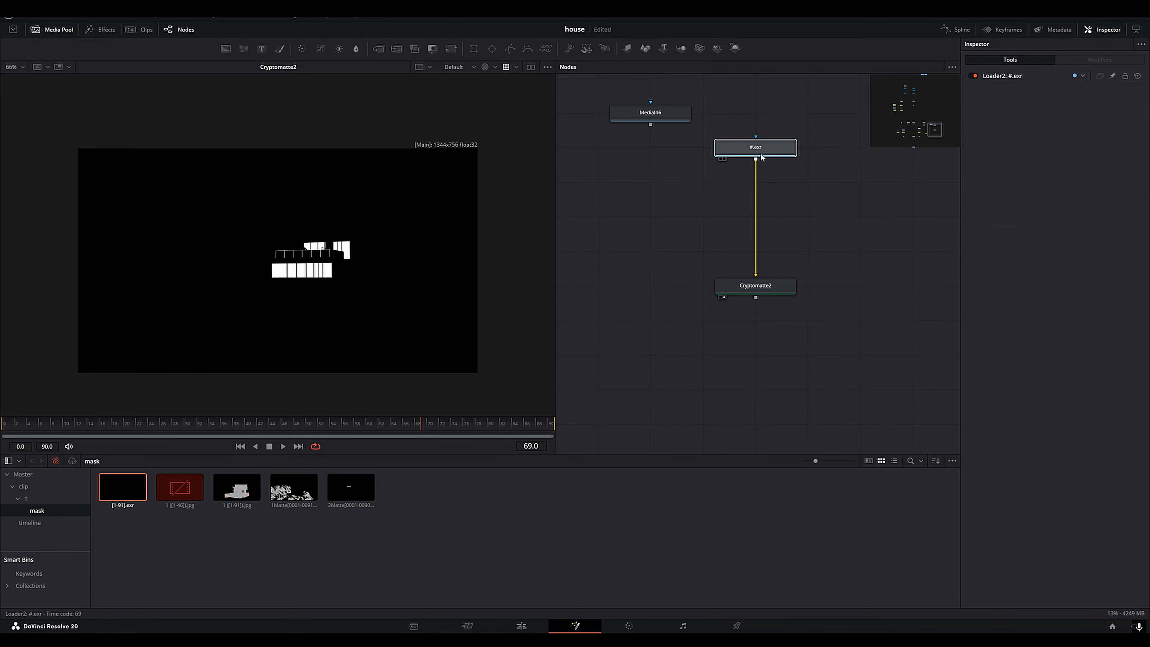
{"action": "left_click_drag", "start_coordinate": [761, 154], "coordinate": [759, 188]}
{"action": "mouse_move", "coordinate": [761, 286]}
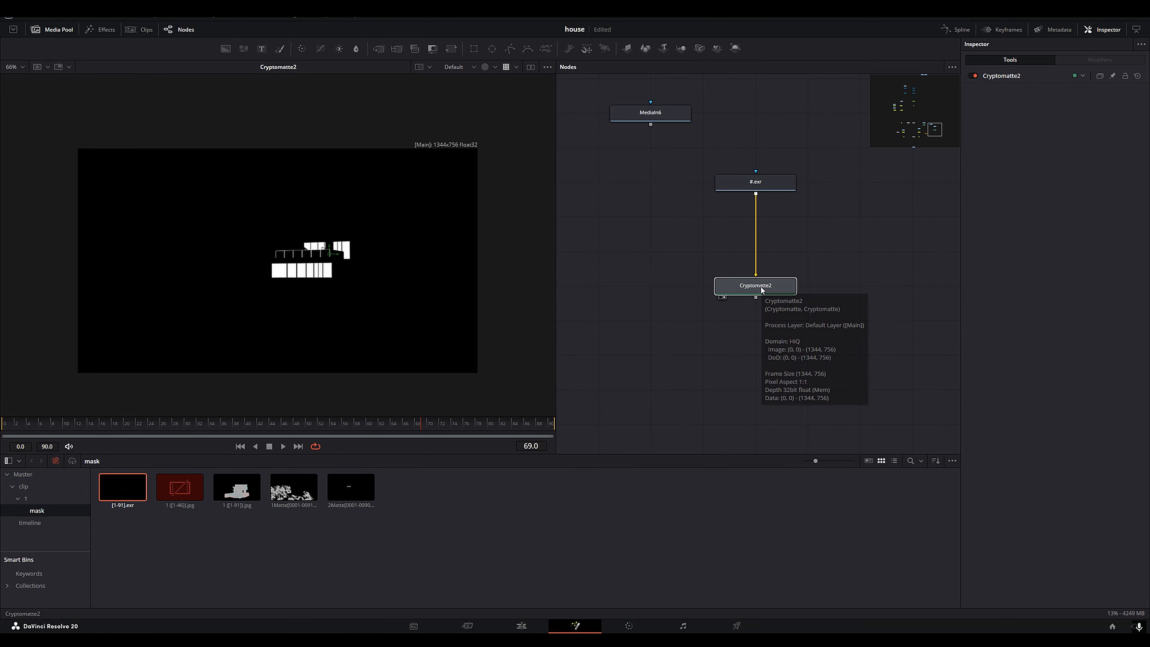